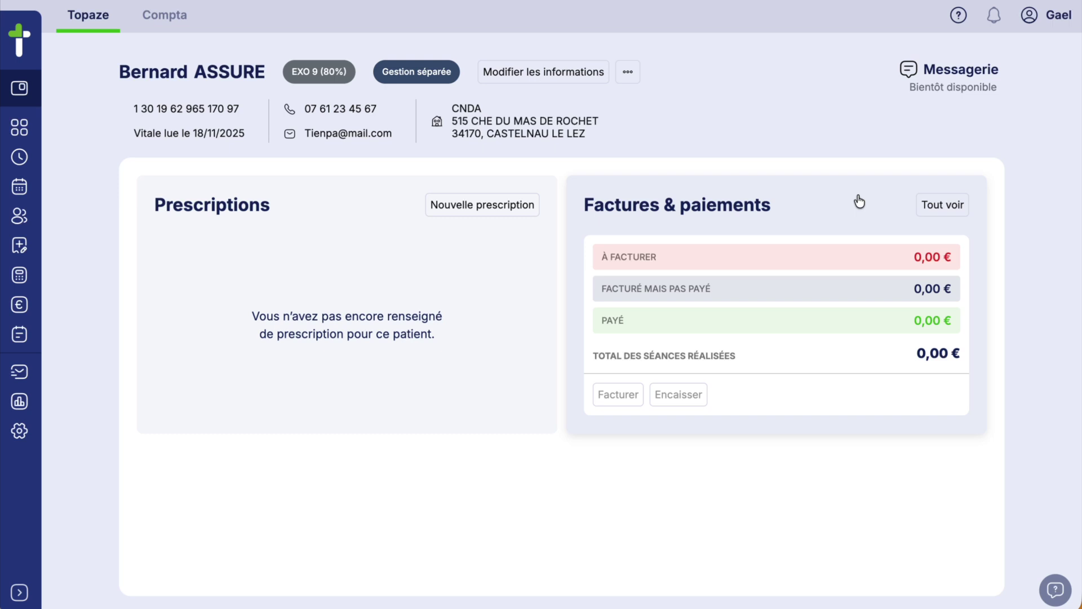
Start a new prescription for the patient, keeping the Standard type, and date it 27/10/2025.
{"action": "left_click", "coordinate": [475, 208]}
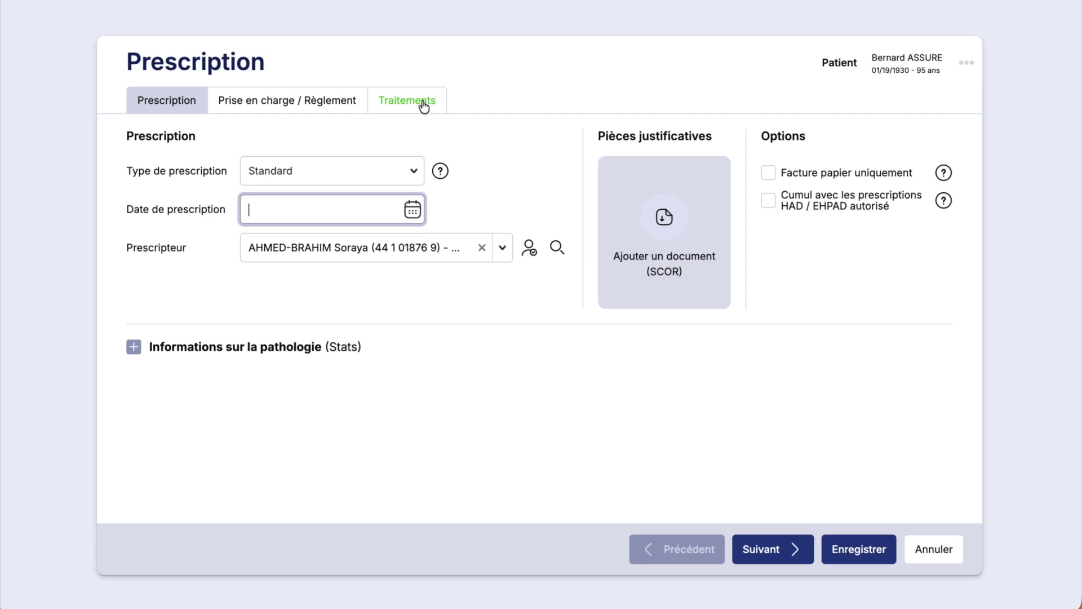
{"action": "left_click", "coordinate": [967, 65]}
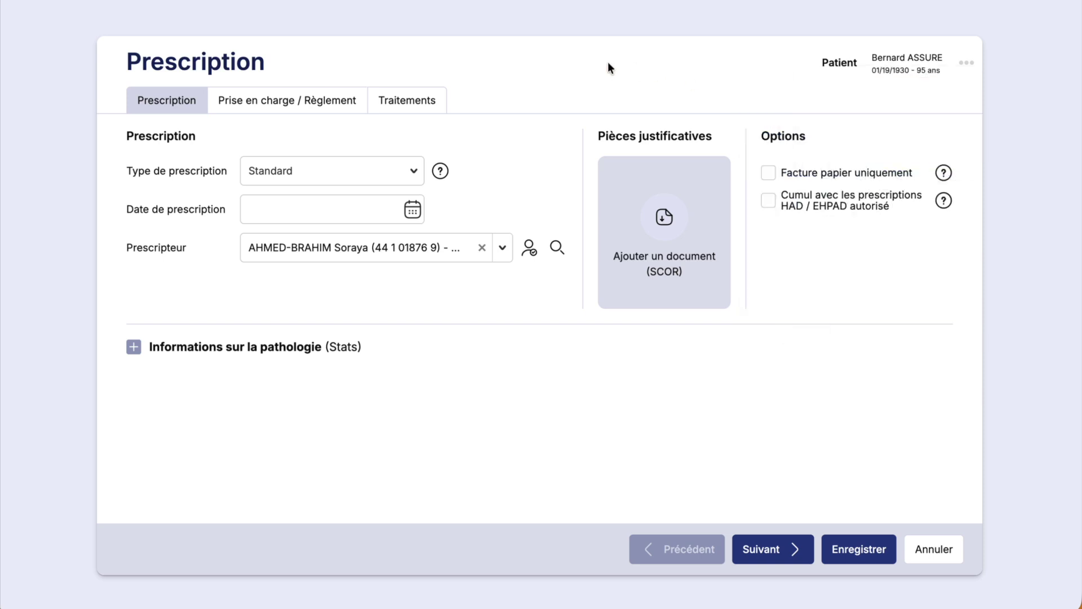
{"action": "left_click", "coordinate": [415, 170]}
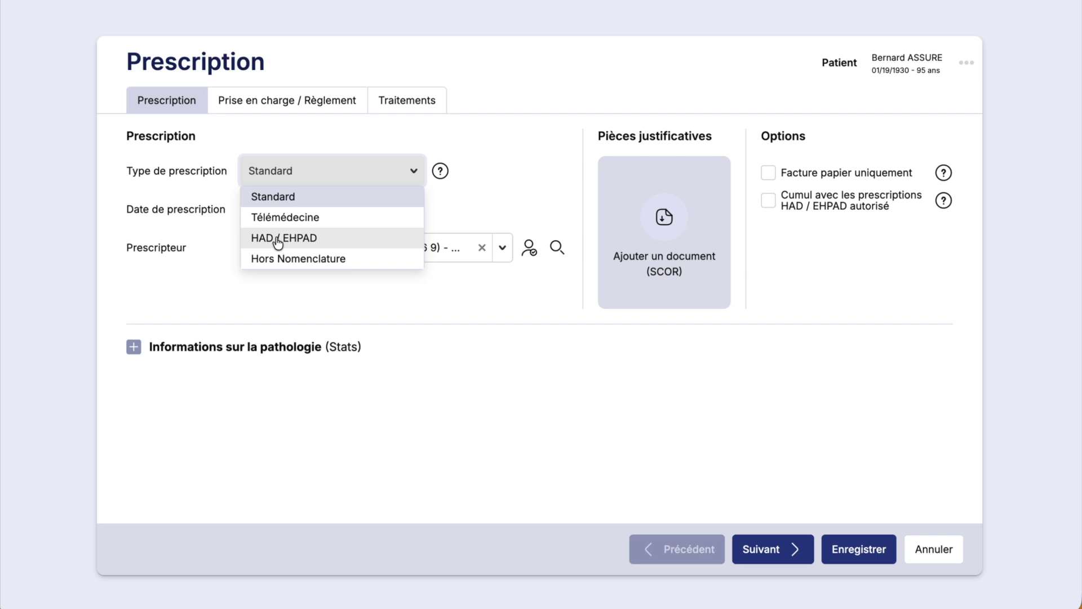
{"action": "left_click", "coordinate": [521, 169]}
{"action": "left_click", "coordinate": [291, 212]}
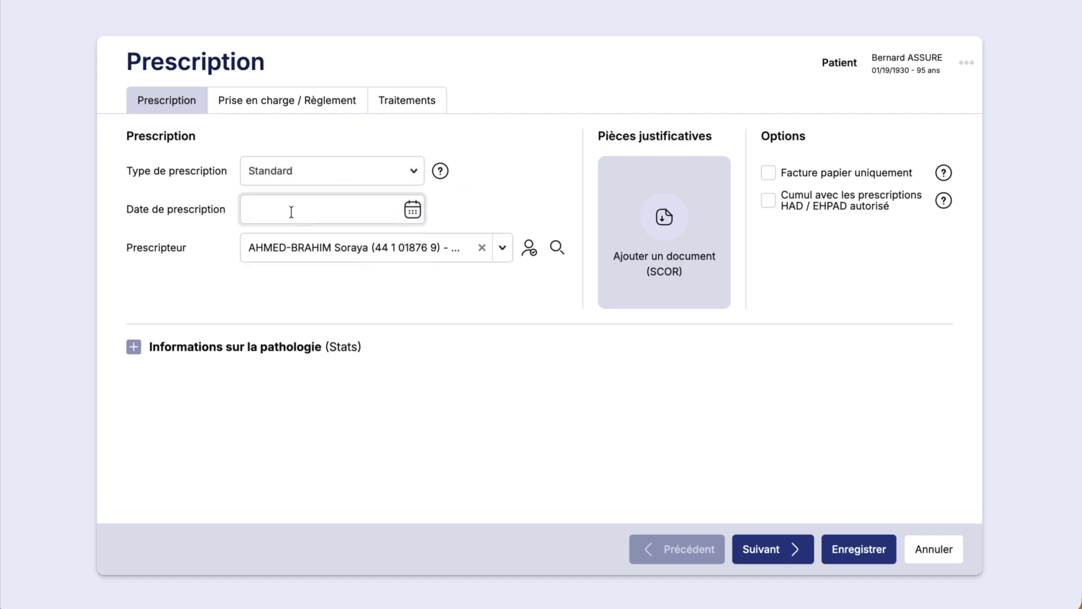
{"action": "left_click", "coordinate": [413, 211]}
{"action": "left_click", "coordinate": [270, 297]}
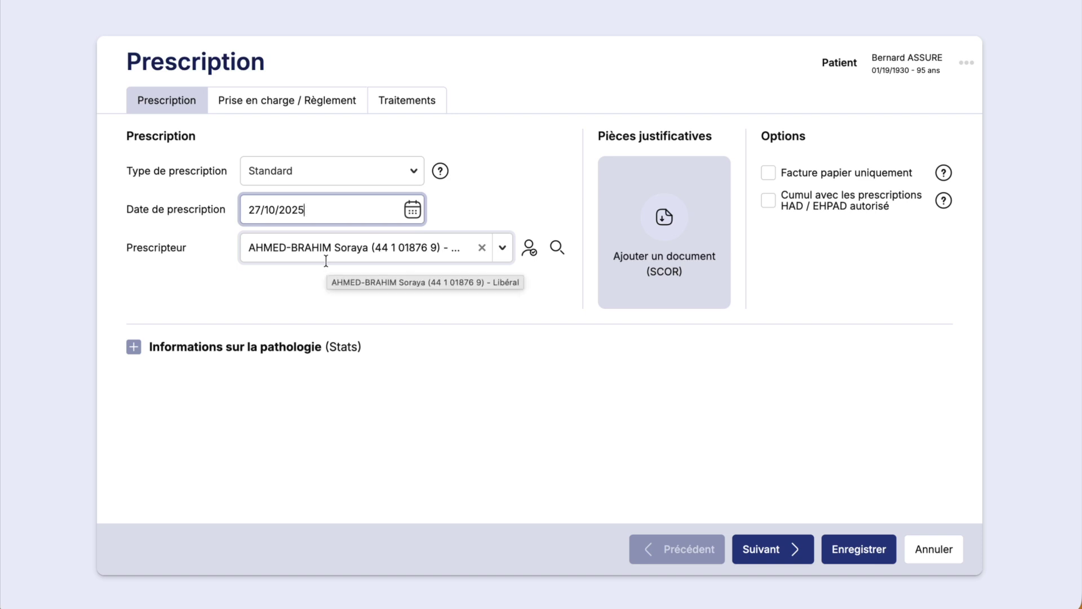
Attach the generic document "Ne nécessite pas de PJ" as the prescription's supporting document (ORDN).
{"action": "left_click", "coordinate": [663, 223]}
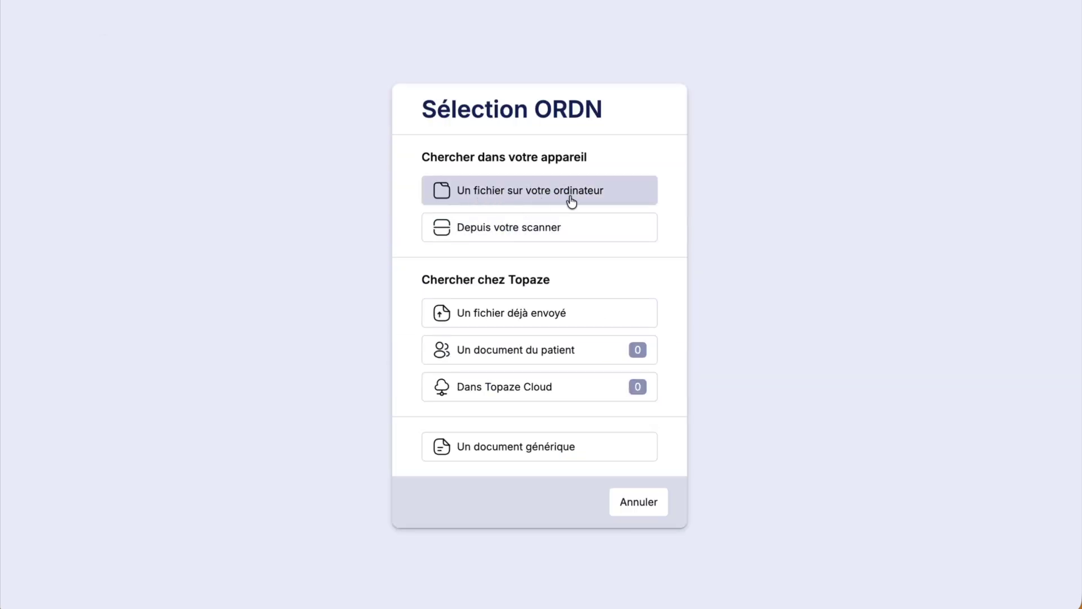
{"action": "left_click", "coordinate": [592, 202]}
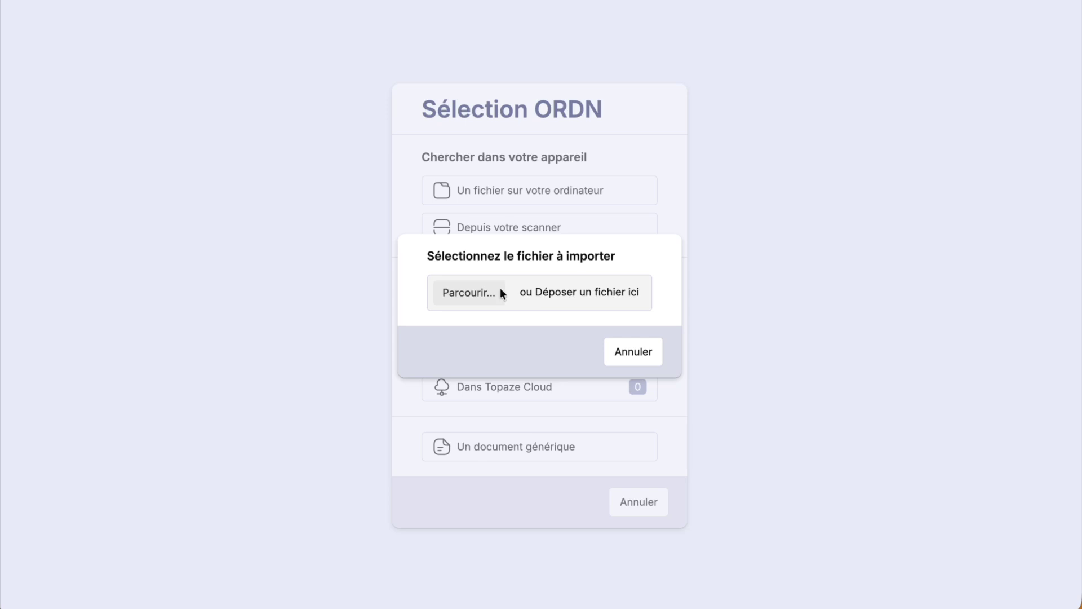
{"action": "left_click", "coordinate": [625, 350]}
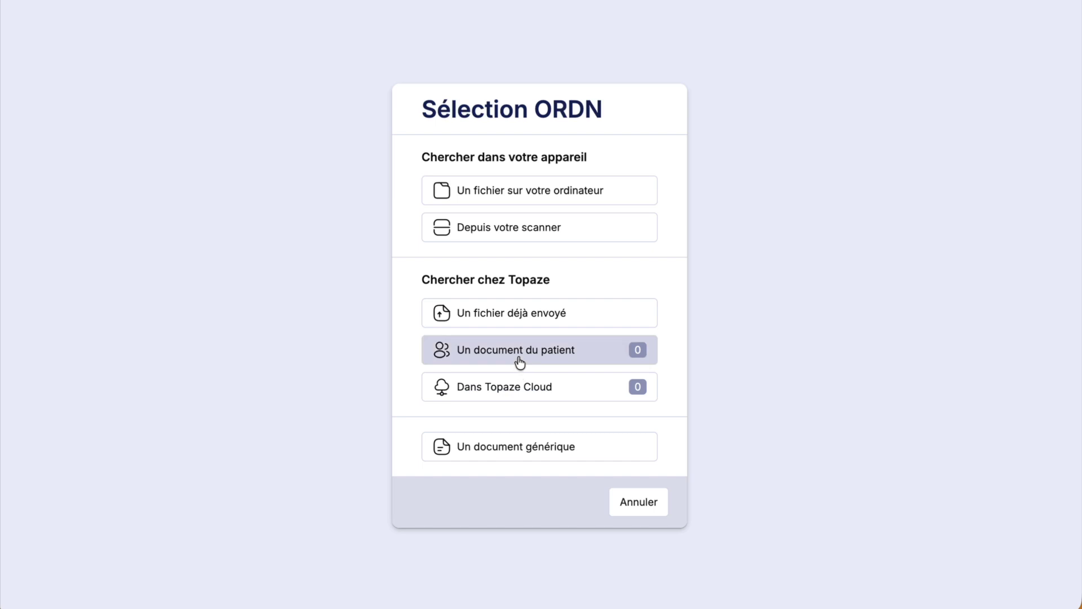
{"action": "left_click", "coordinate": [528, 448]}
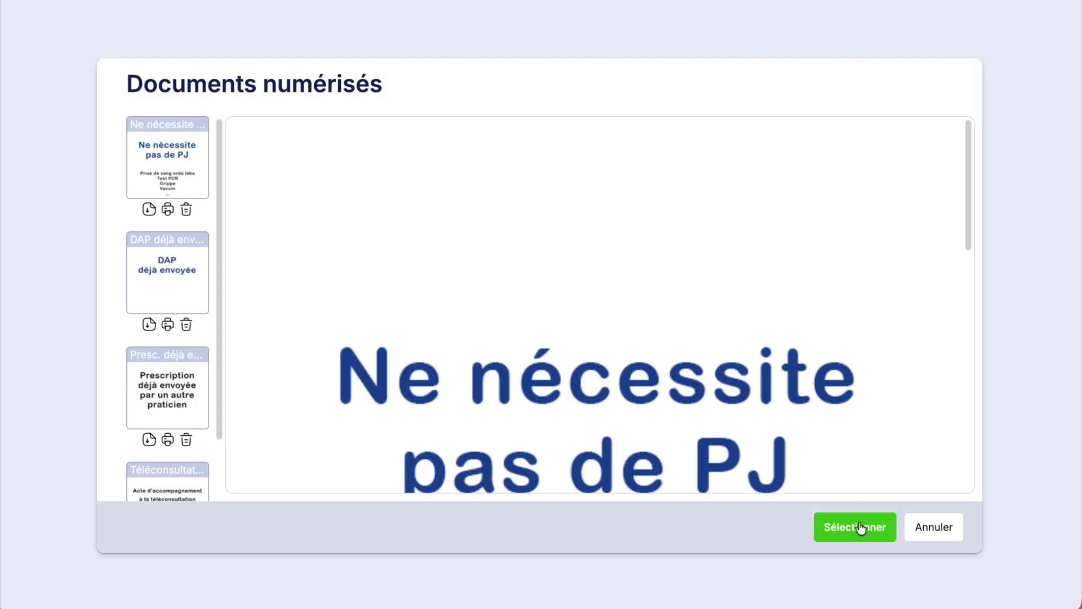
{"action": "left_click", "coordinate": [860, 527]}
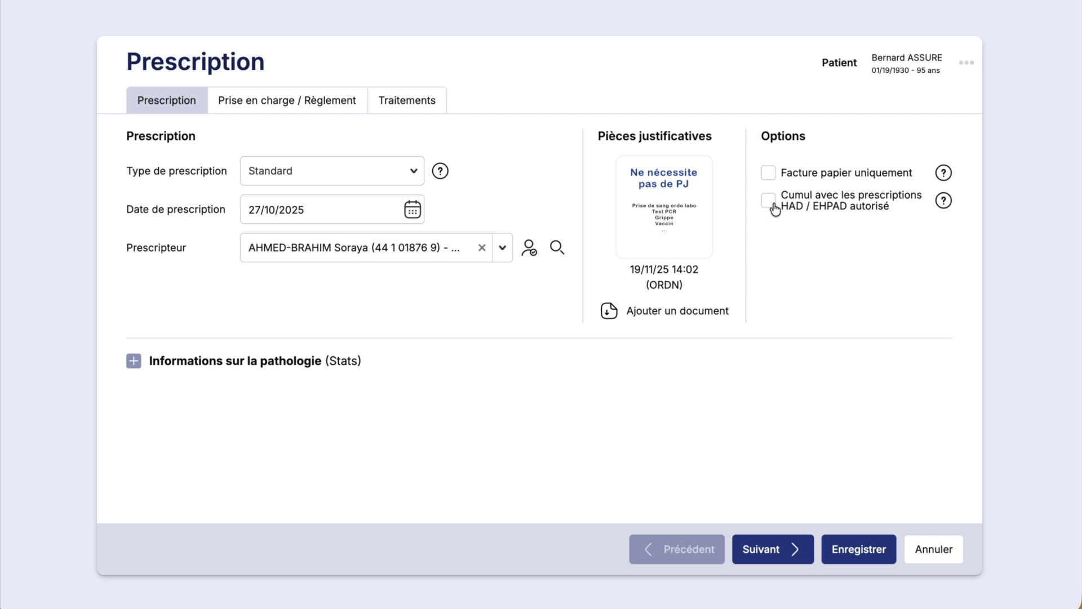
In the coverage and payment section, choose "Pas de mutuelle / complémentaire" and keep Maladie as the nature of insurance.
{"action": "left_click", "coordinate": [755, 546]}
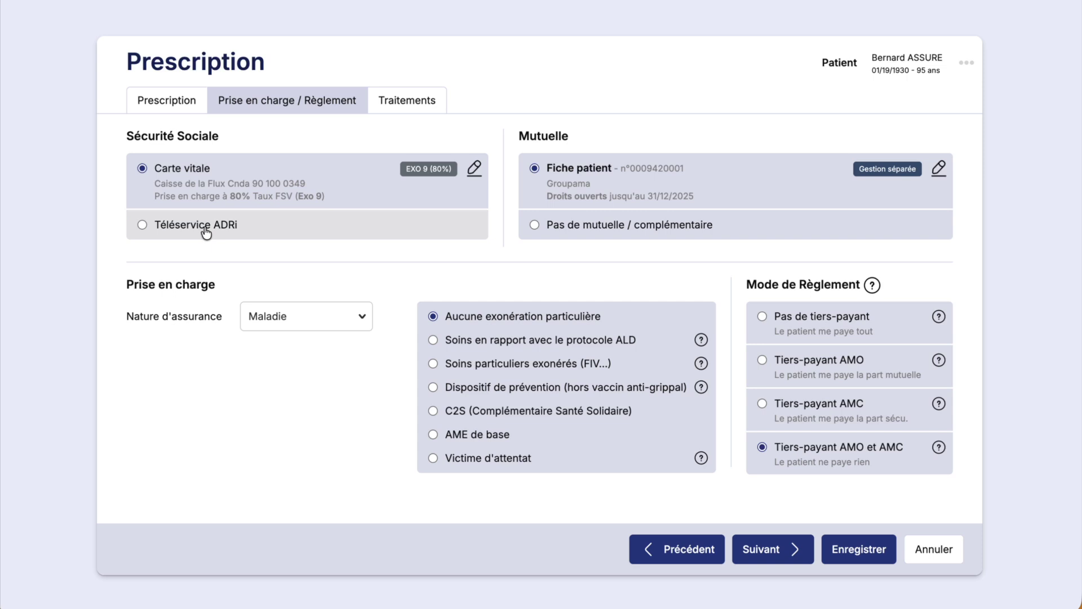
{"action": "left_click", "coordinate": [589, 231]}
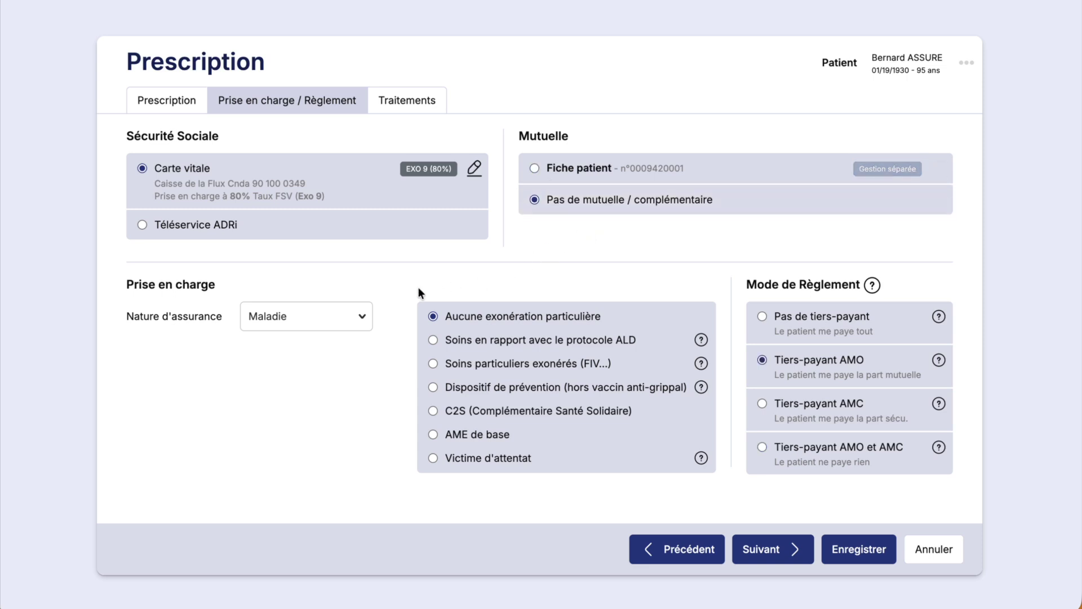
{"action": "left_click", "coordinate": [342, 317]}
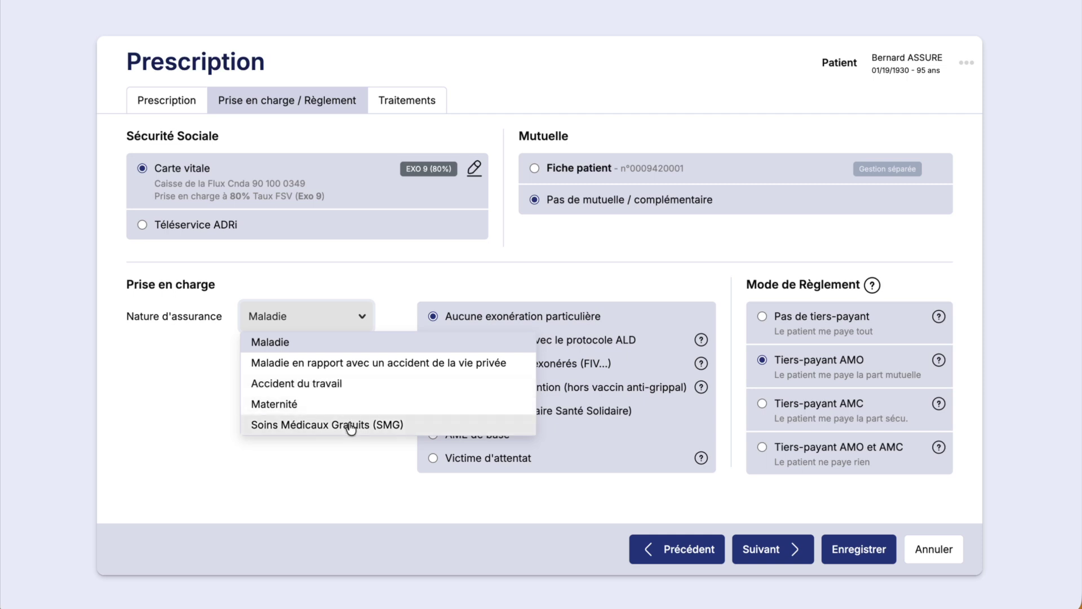
{"action": "left_click", "coordinate": [559, 254]}
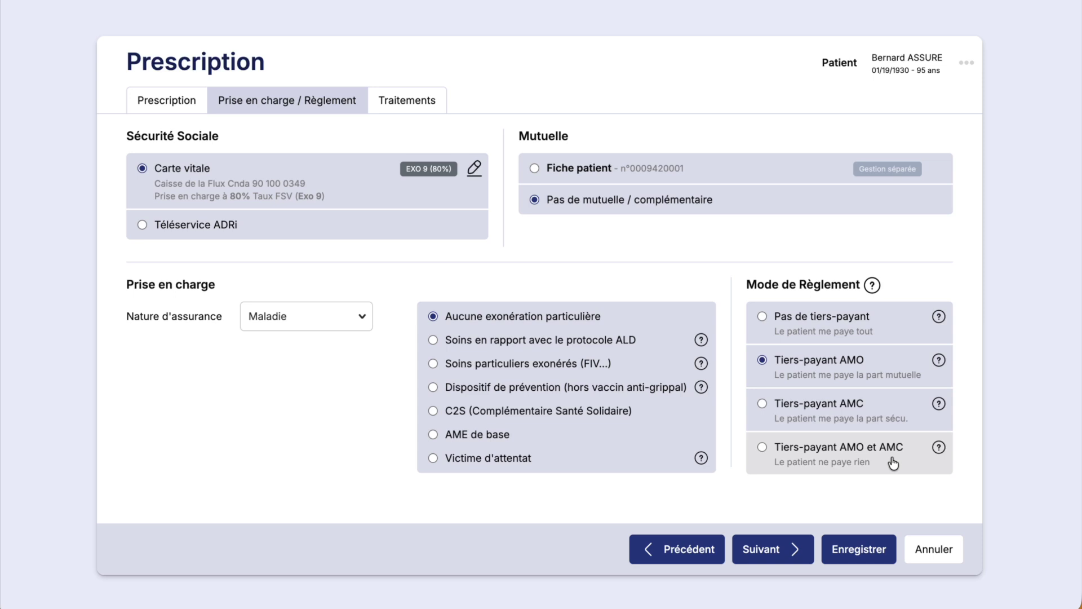
Go to the treatment entry, keep the practitioner and the "Domicile non facturé" location, and set the number of sessions to 50.
{"action": "left_click", "coordinate": [771, 552]}
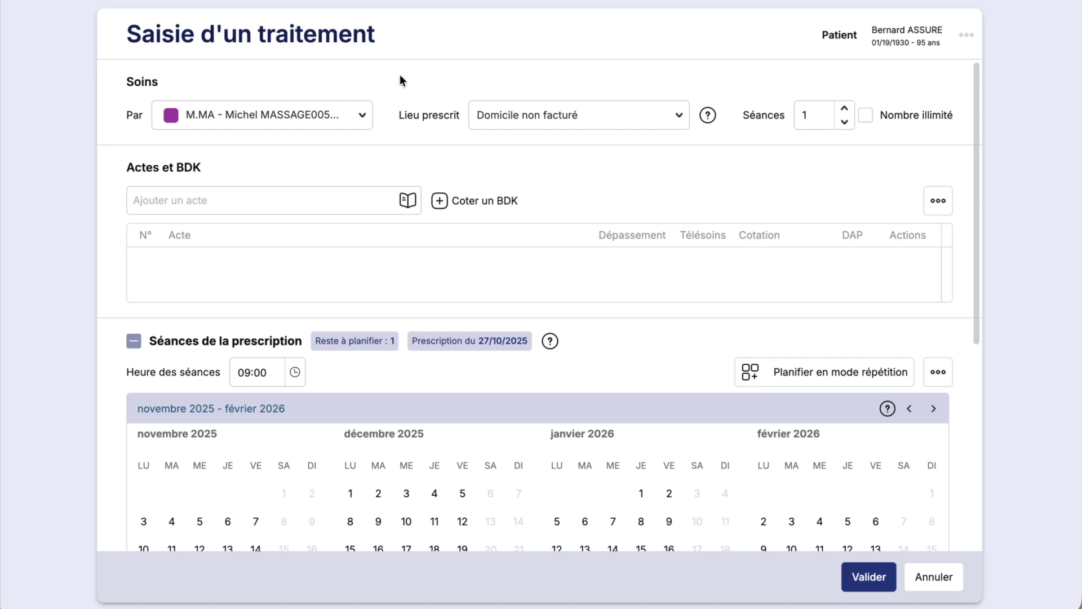
{"action": "left_click", "coordinate": [362, 115]}
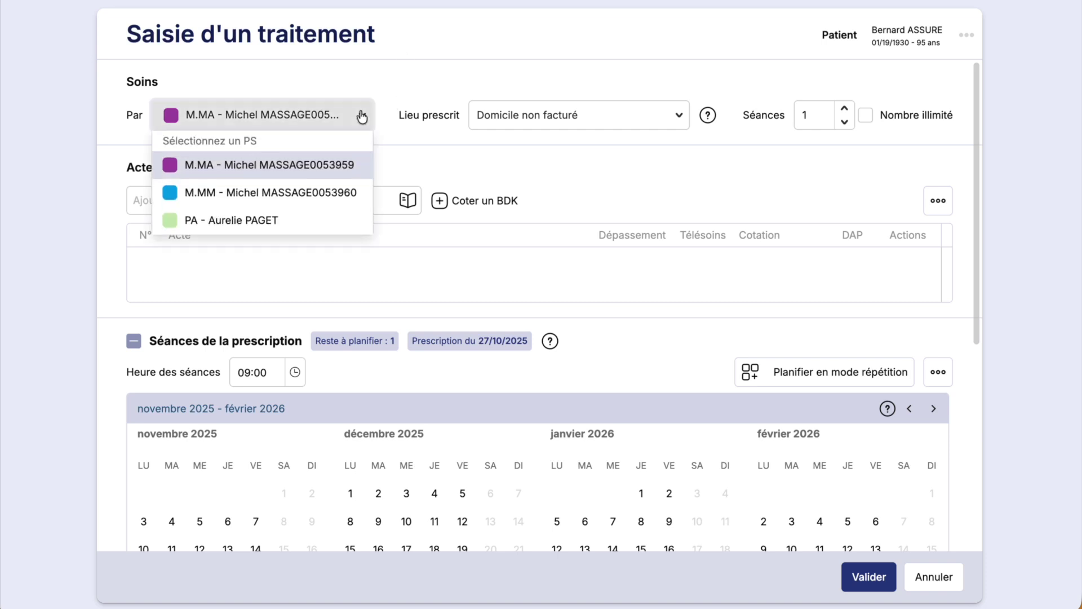
{"action": "left_click", "coordinate": [401, 115]}
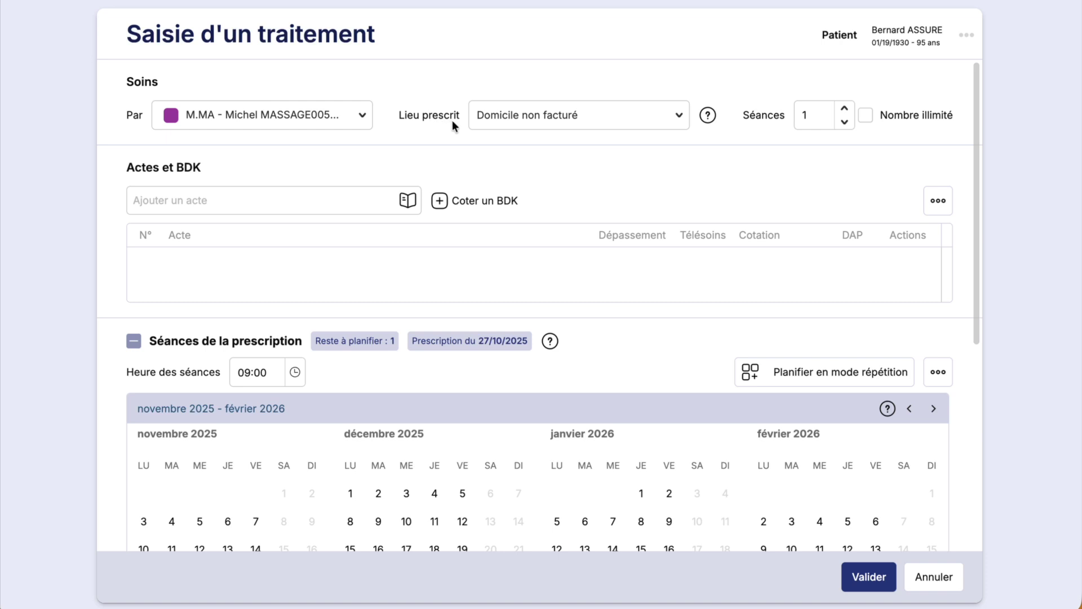
{"action": "left_click", "coordinate": [599, 118]}
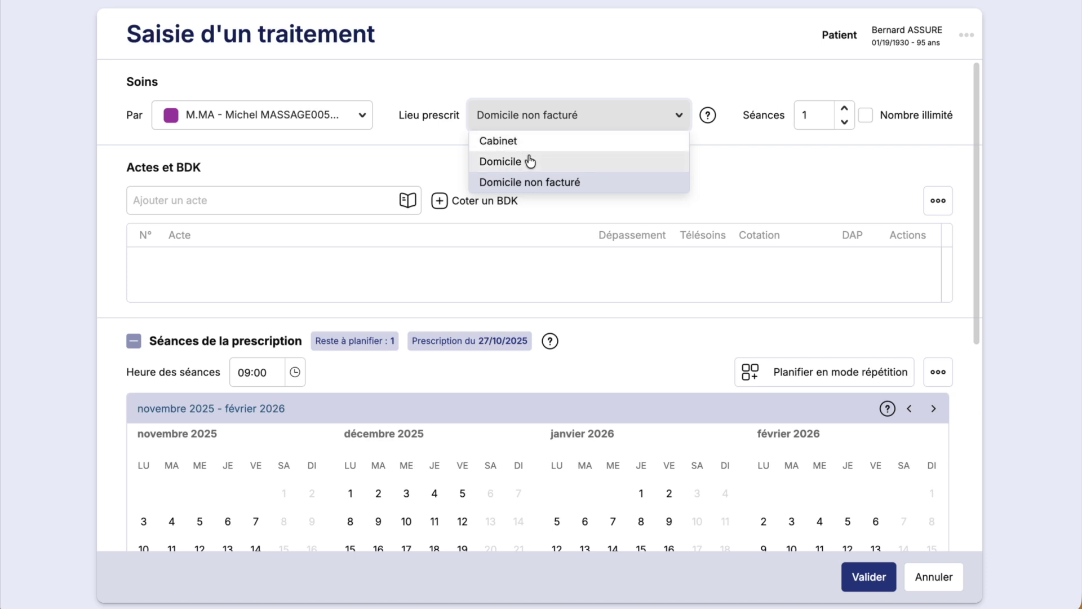
{"action": "left_click", "coordinate": [738, 91]}
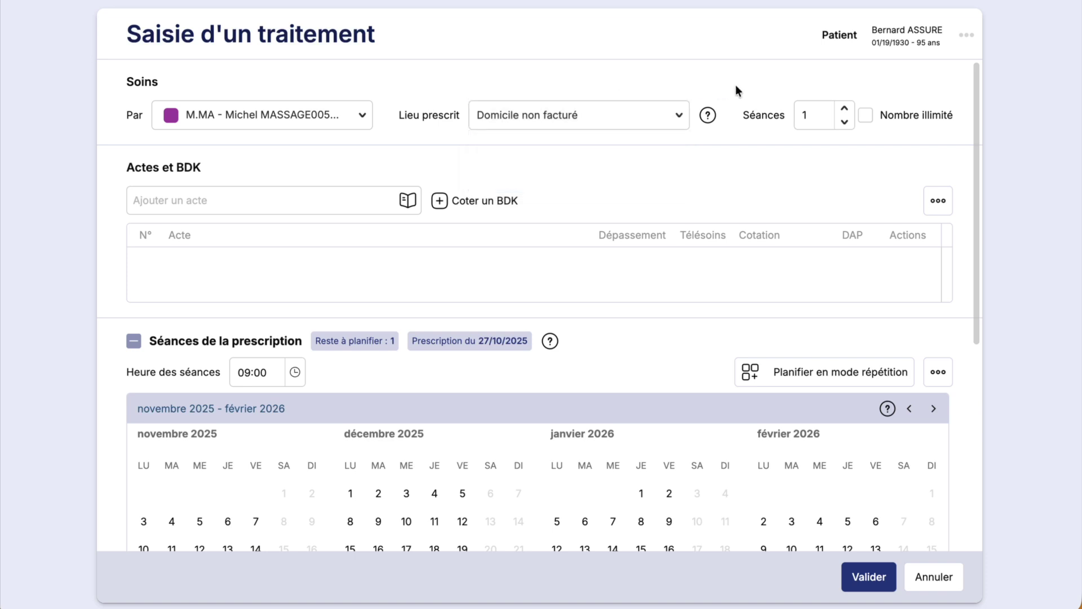
{"action": "left_click", "coordinate": [817, 123]}
{"action": "double_click", "coordinate": [807, 115]}
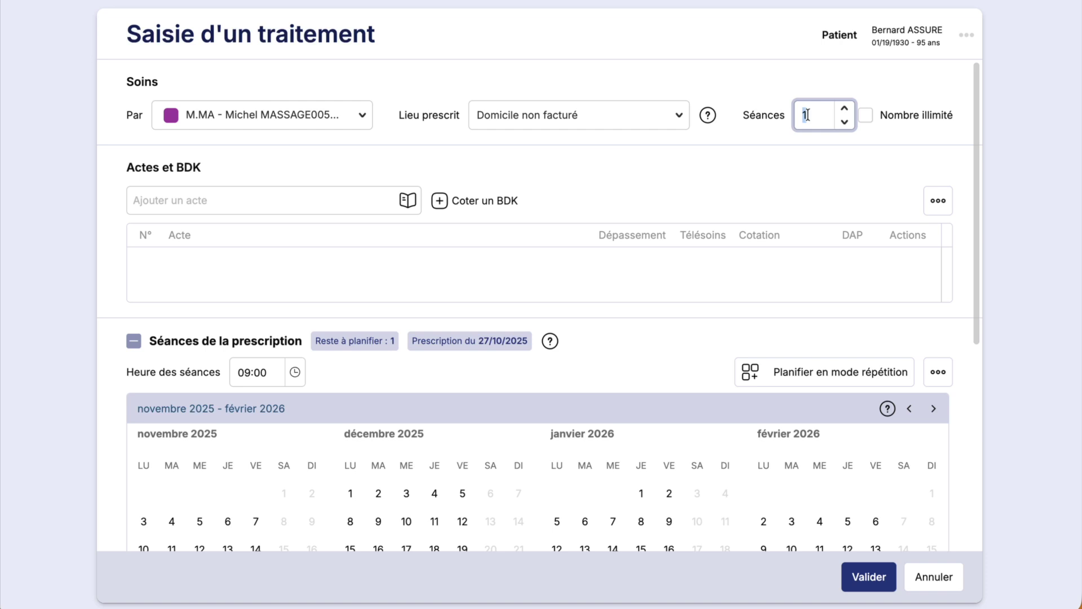
{"action": "type", "text": "50"}
{"action": "left_click", "coordinate": [798, 151]}
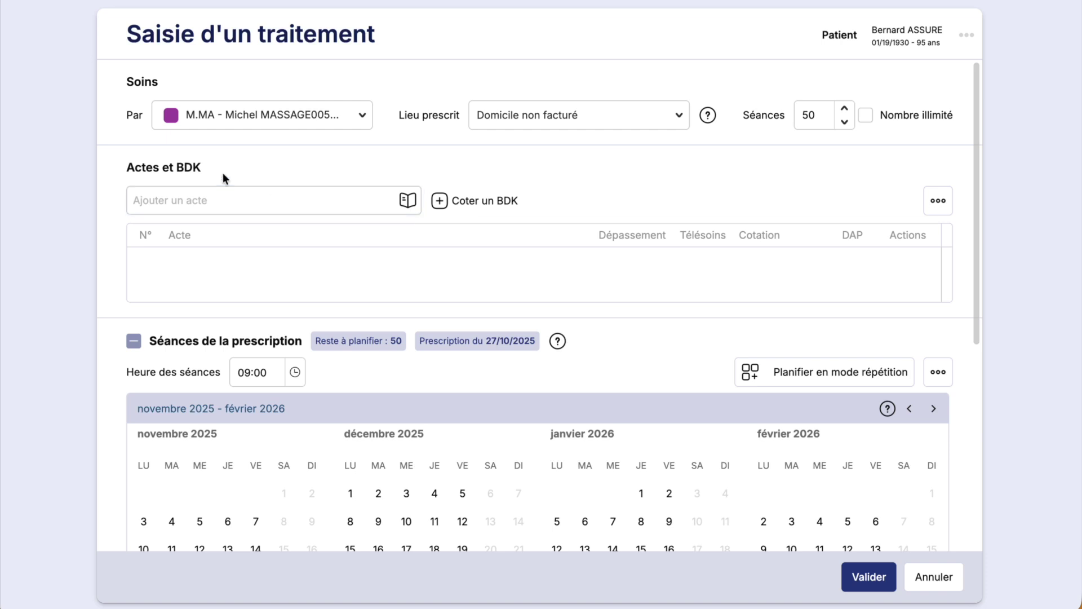
Add the BDK_REED assessment and the AFF_GENOU knee rehabilitation act, found by searching "genou", to the treatment.
{"action": "left_click", "coordinate": [488, 202]}
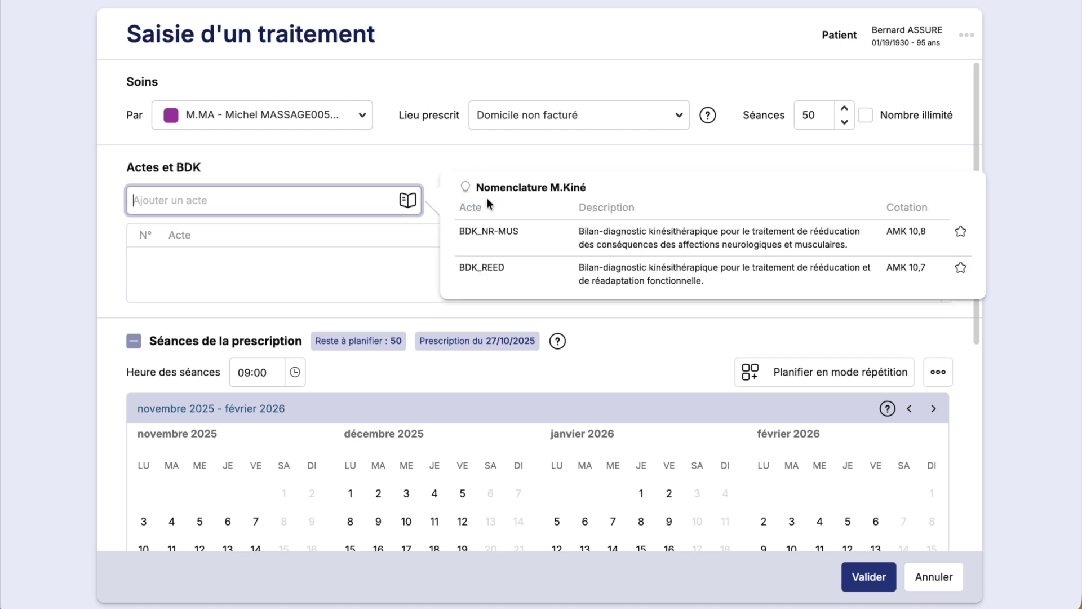
{"action": "left_click", "coordinate": [574, 286]}
{"action": "left_click", "coordinate": [304, 197]}
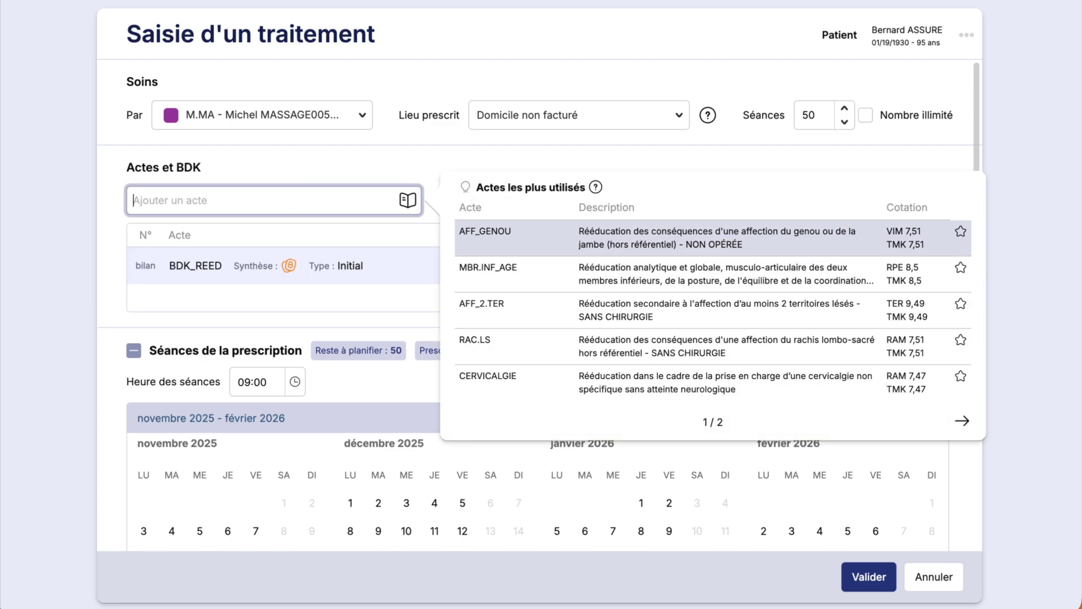
{"action": "type", "text": "genou"}
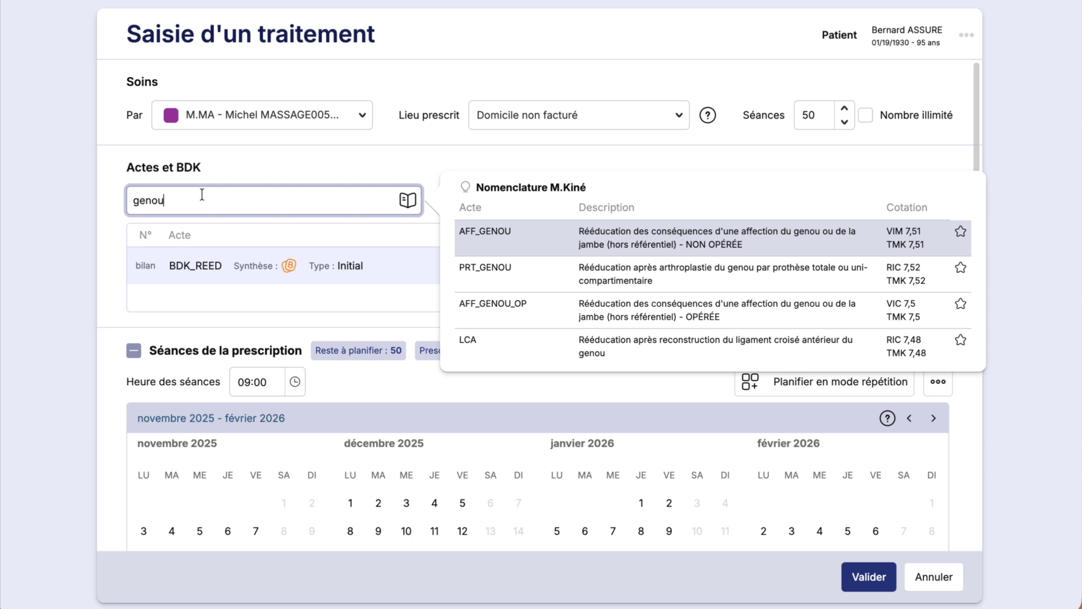
{"action": "left_click", "coordinate": [641, 244]}
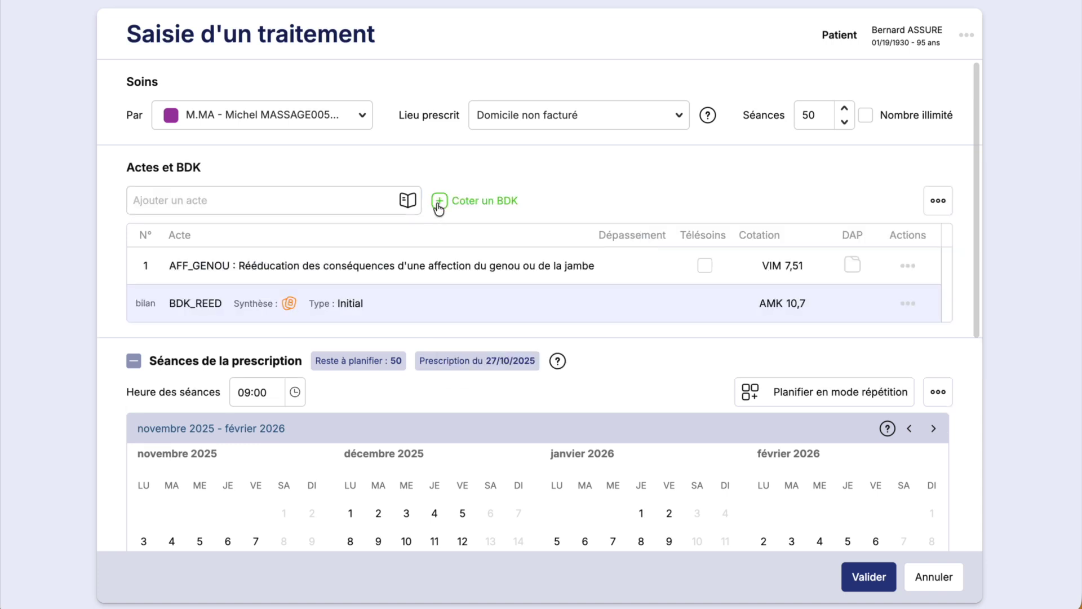
Browse the full NGAP act catalogue and return to the treatment without selecting another act.
{"action": "left_click", "coordinate": [406, 205]}
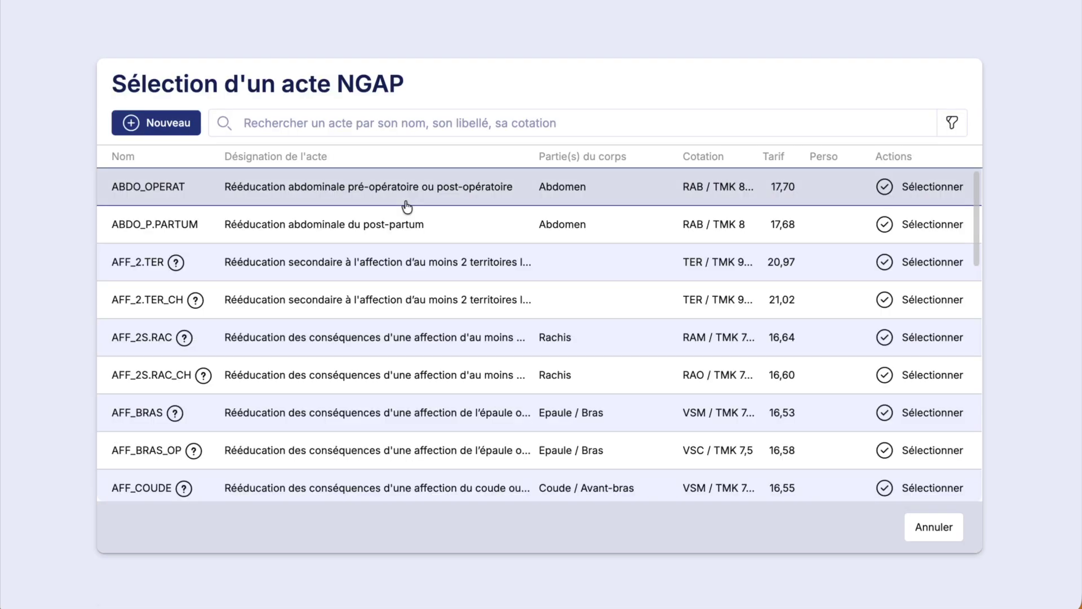
{"action": "scroll", "coordinate": [535, 294], "scroll_direction": "down", "scroll_amount": 2}
{"action": "scroll", "coordinate": [535, 294], "scroll_direction": "down", "scroll_amount": 4}
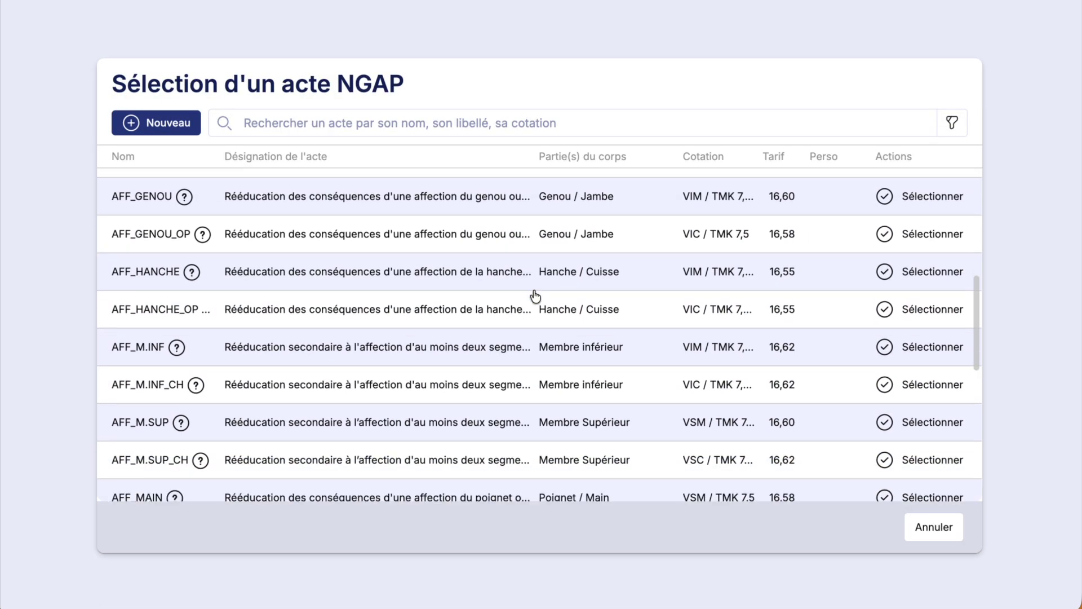
{"action": "left_click", "coordinate": [938, 537]}
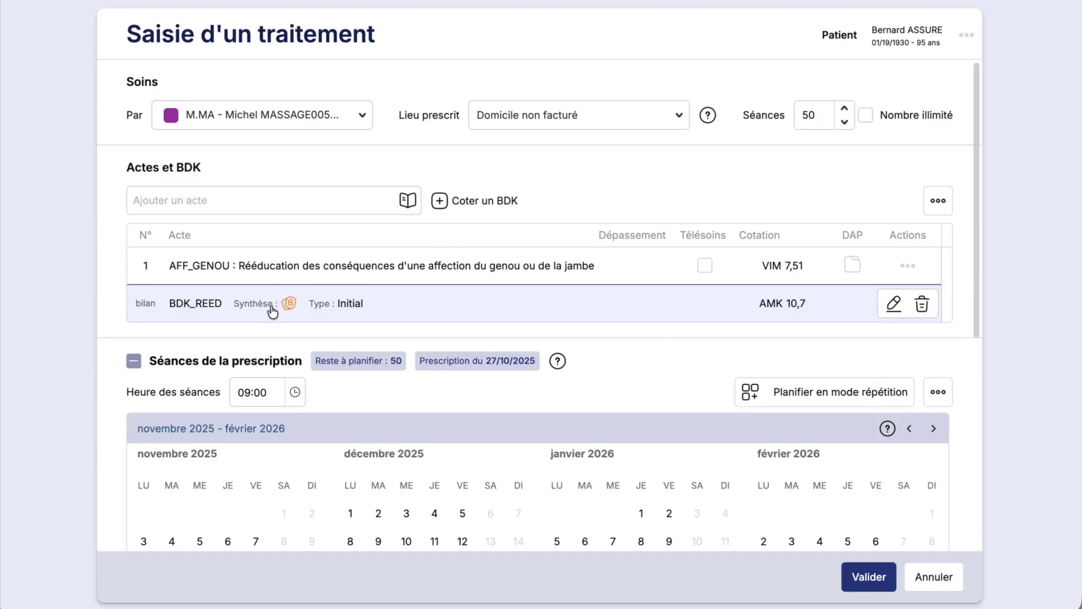
Review the coding option that automates adding BDKs to eligible sessions for this treatment.
{"action": "mouse_move", "coordinate": [285, 268]}
{"action": "left_click", "coordinate": [948, 208]}
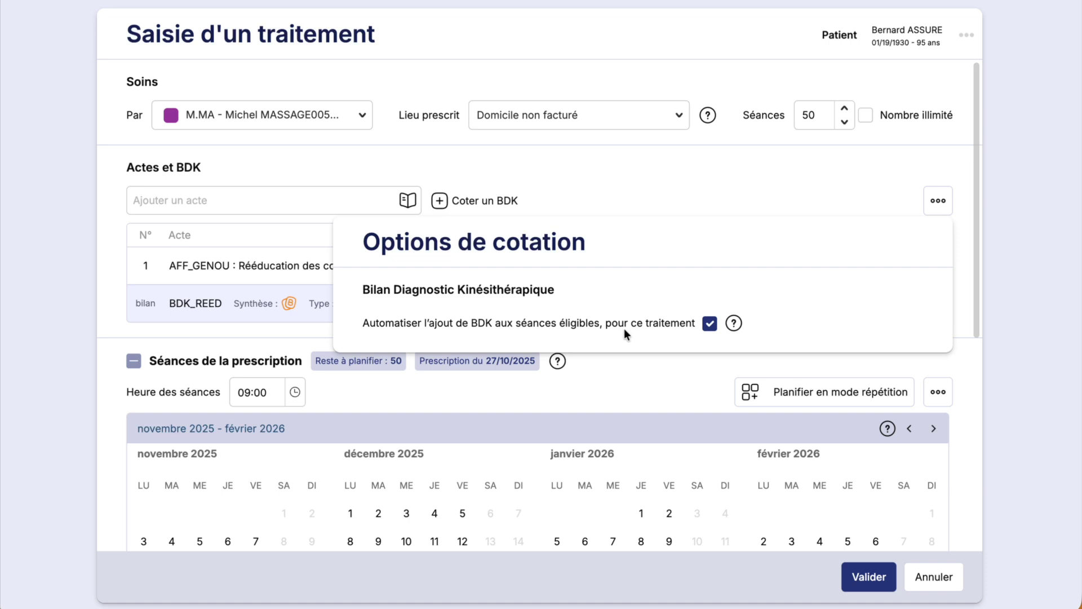
{"action": "left_click", "coordinate": [715, 181]}
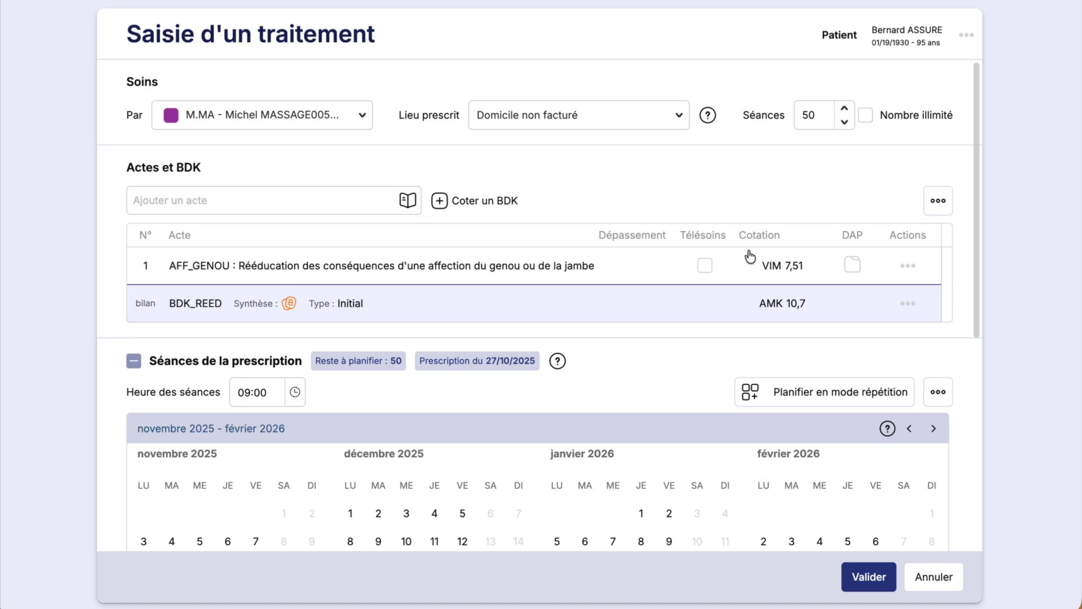
Review the AFF_GENOU act's options for billing rule, expense qualifier and overrun amount, leaving them unchanged.
{"action": "mouse_move", "coordinate": [756, 263]}
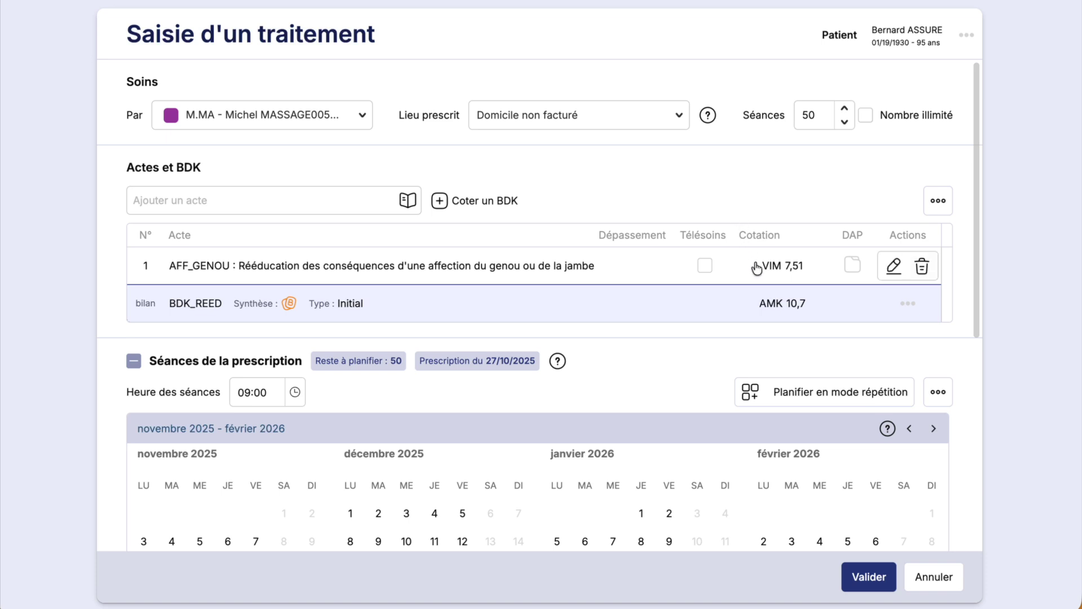
{"action": "left_click", "coordinate": [896, 269]}
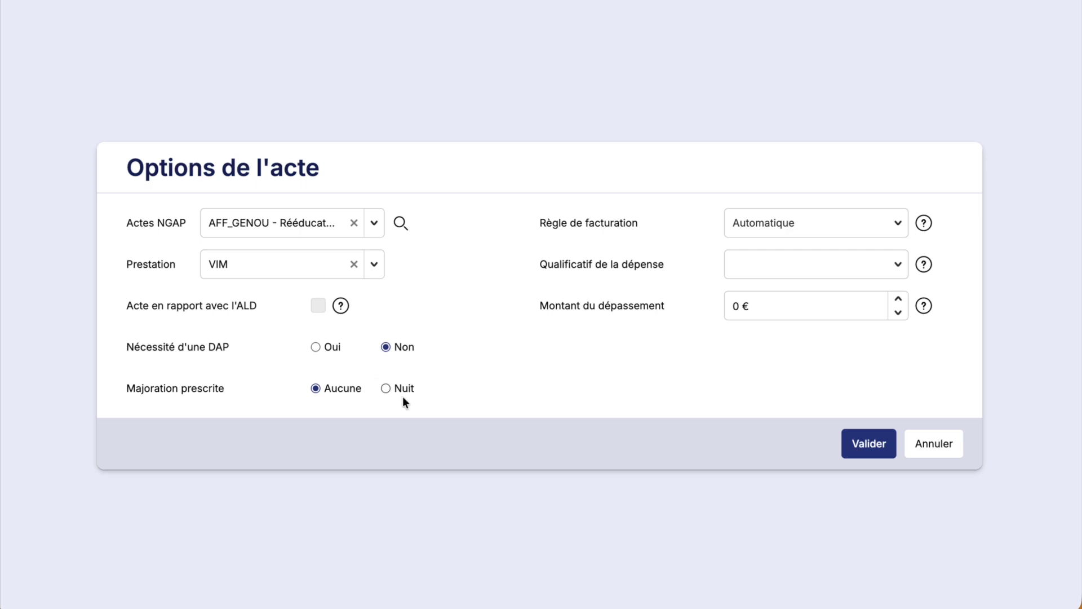
{"action": "left_click", "coordinate": [899, 223]}
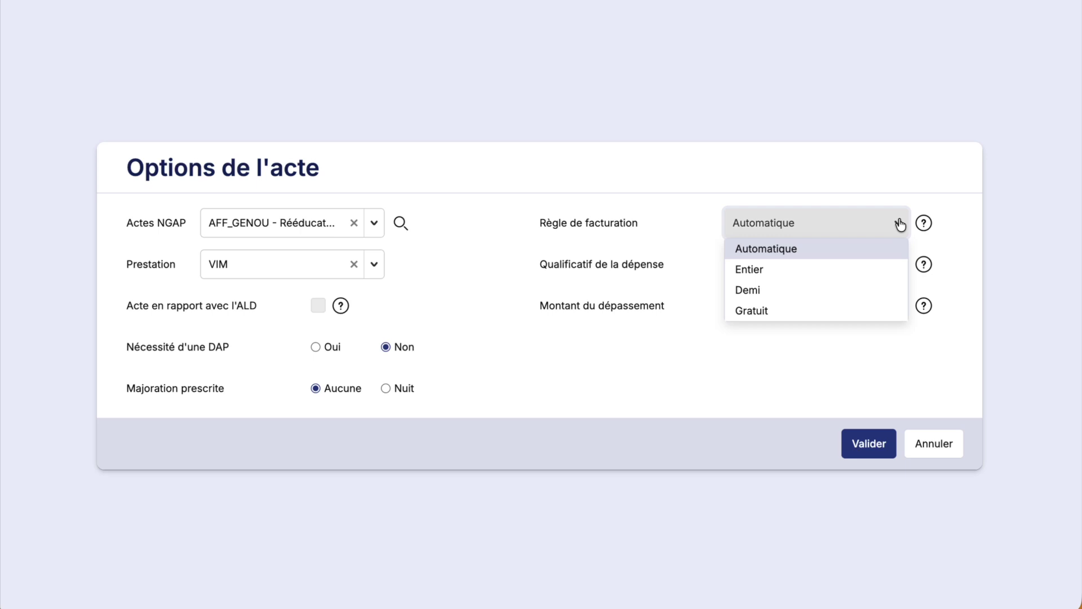
{"action": "left_click", "coordinate": [710, 180]}
{"action": "left_click", "coordinate": [884, 273]}
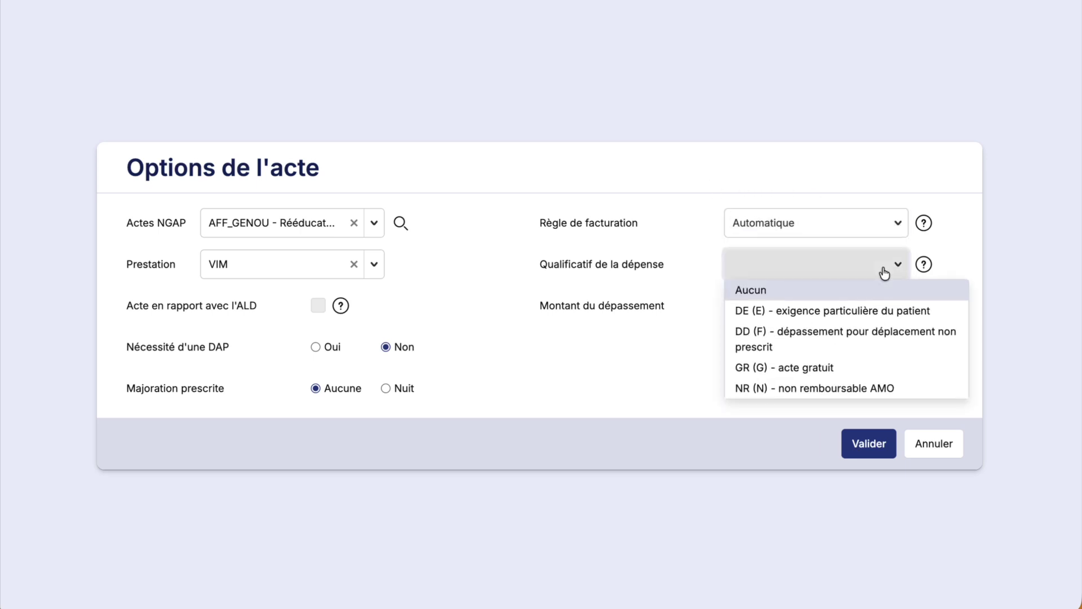
{"action": "left_click", "coordinate": [585, 326]}
{"action": "left_click", "coordinate": [821, 307]}
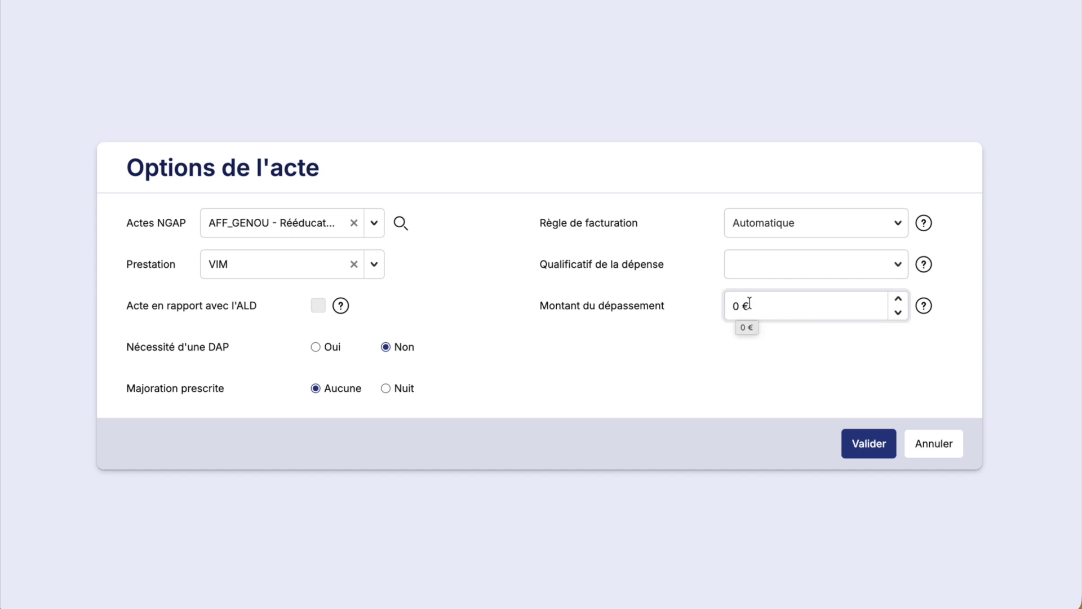
{"action": "left_click", "coordinate": [953, 439]}
Review the BDK_REED assessment's options, including its available types and execution date, and leave them without saving changes.
{"action": "mouse_move", "coordinate": [926, 313]}
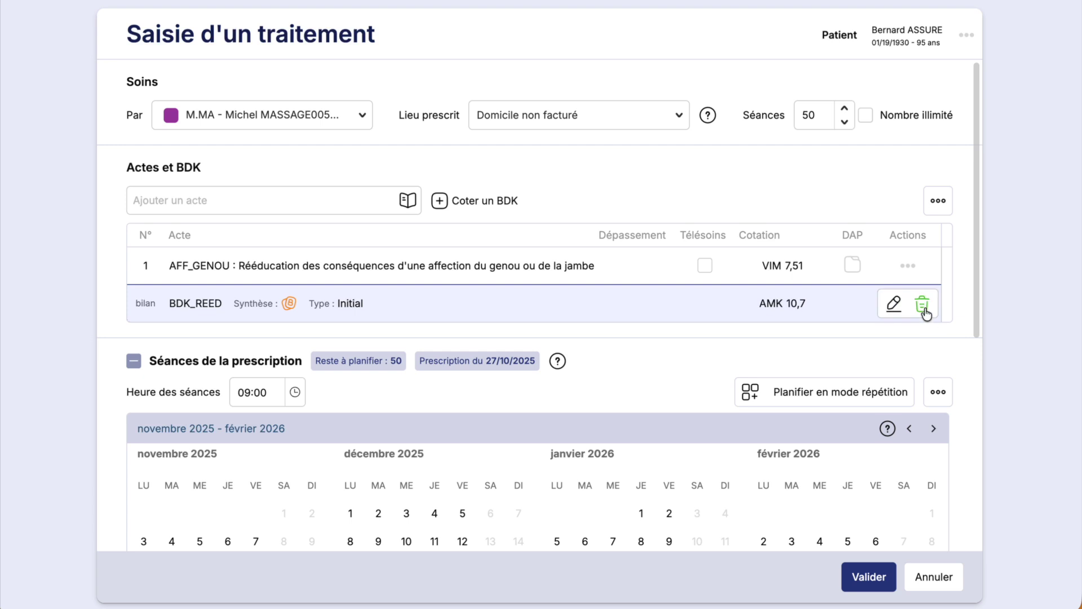
{"action": "left_click", "coordinate": [893, 305]}
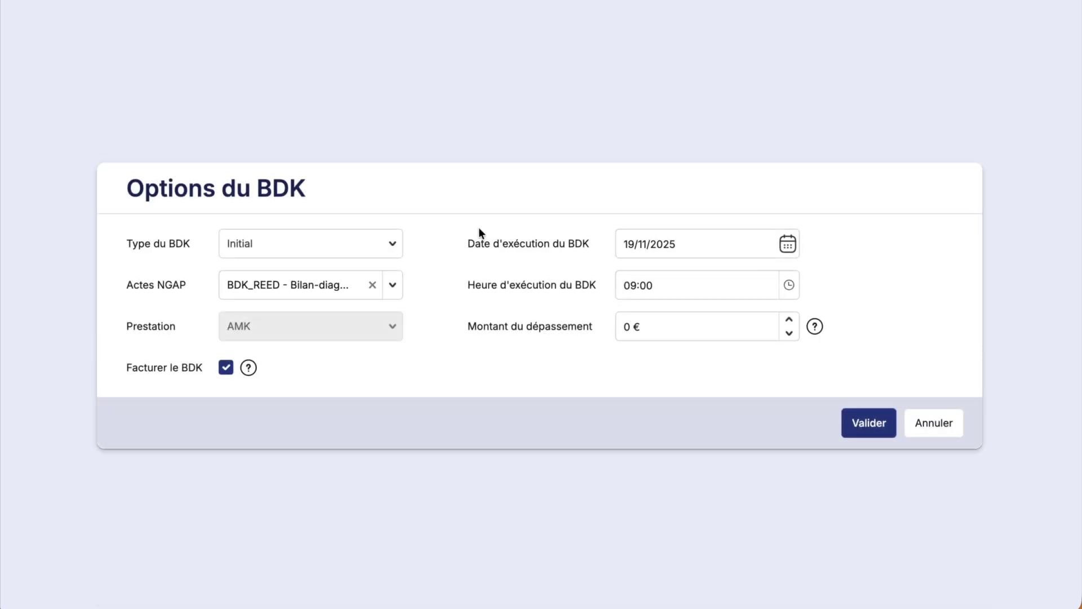
{"action": "left_click", "coordinate": [387, 243]}
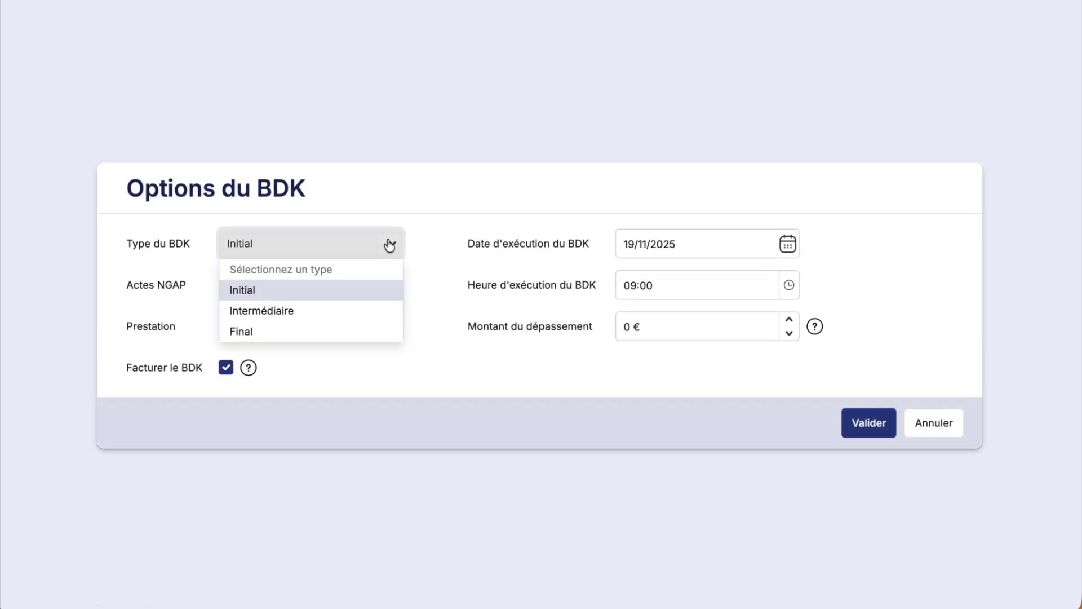
{"action": "left_click", "coordinate": [452, 220]}
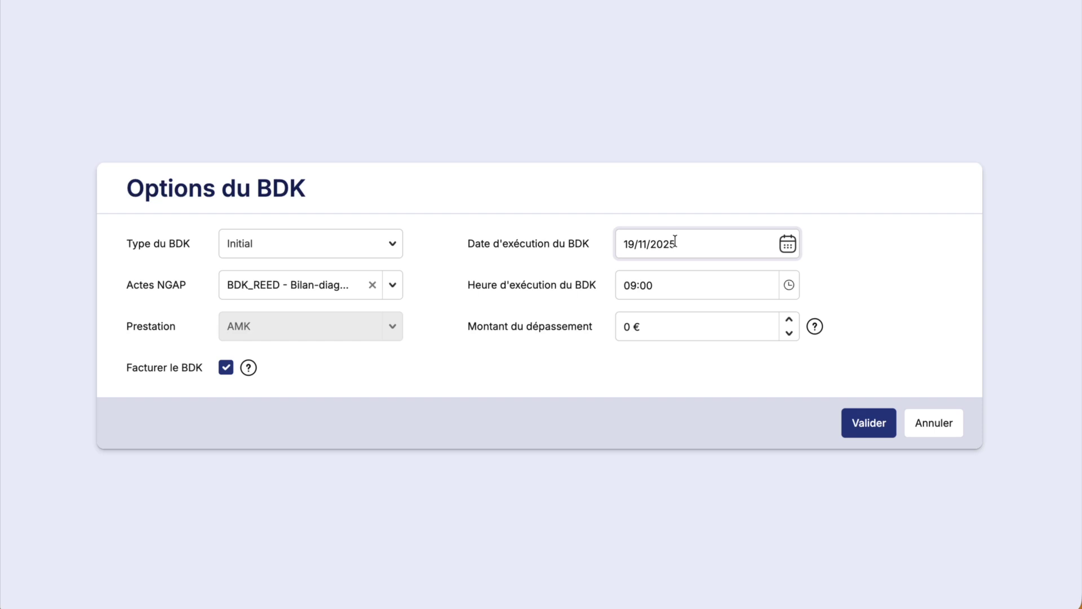
{"action": "left_click", "coordinate": [927, 425]}
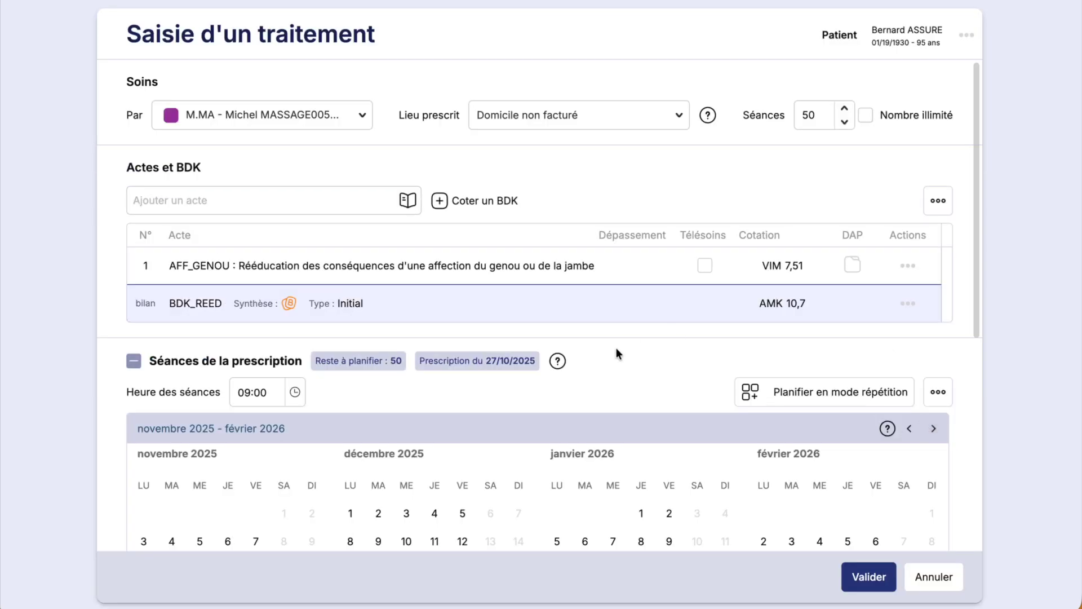
Try planning the sessions in repetition mode for every Tuesday at 09:45, and cancel the plan.
{"action": "scroll", "coordinate": [615, 347], "scroll_direction": "down", "scroll_amount": 4}
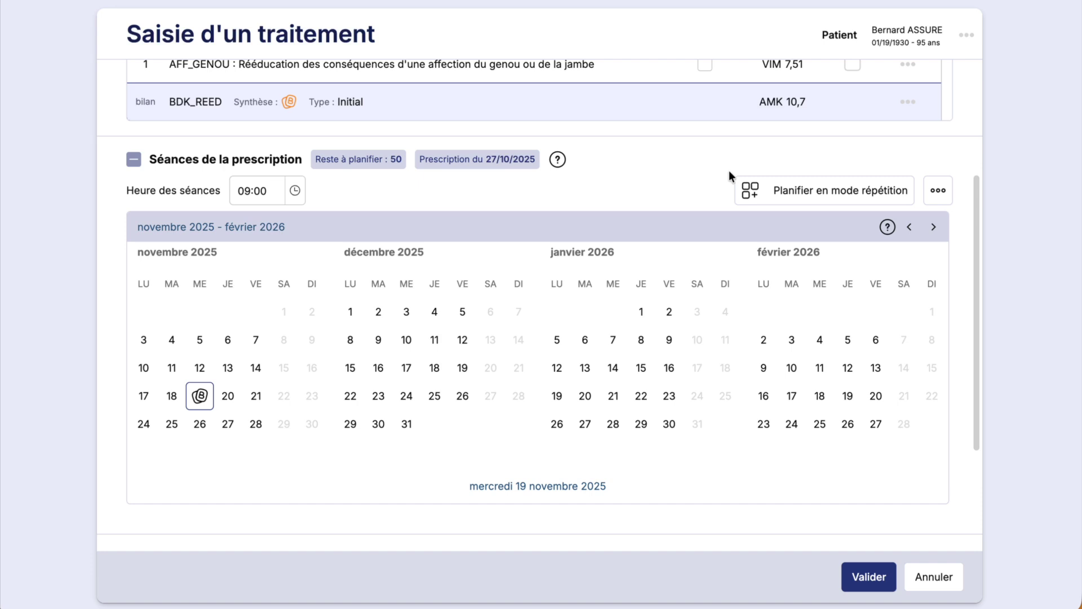
{"action": "left_click", "coordinate": [830, 191]}
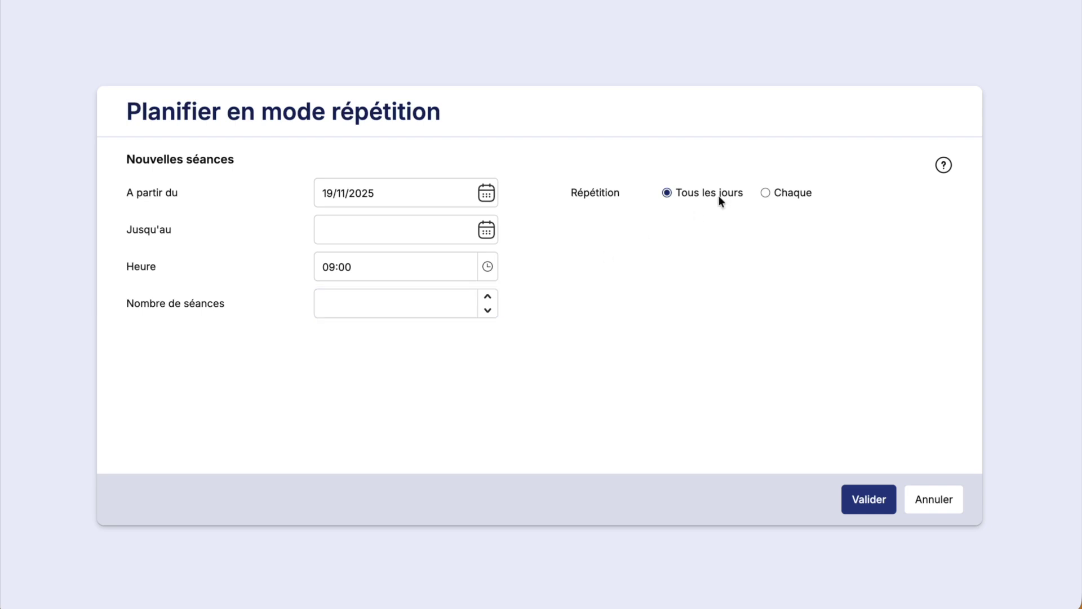
{"action": "left_click", "coordinate": [766, 193]}
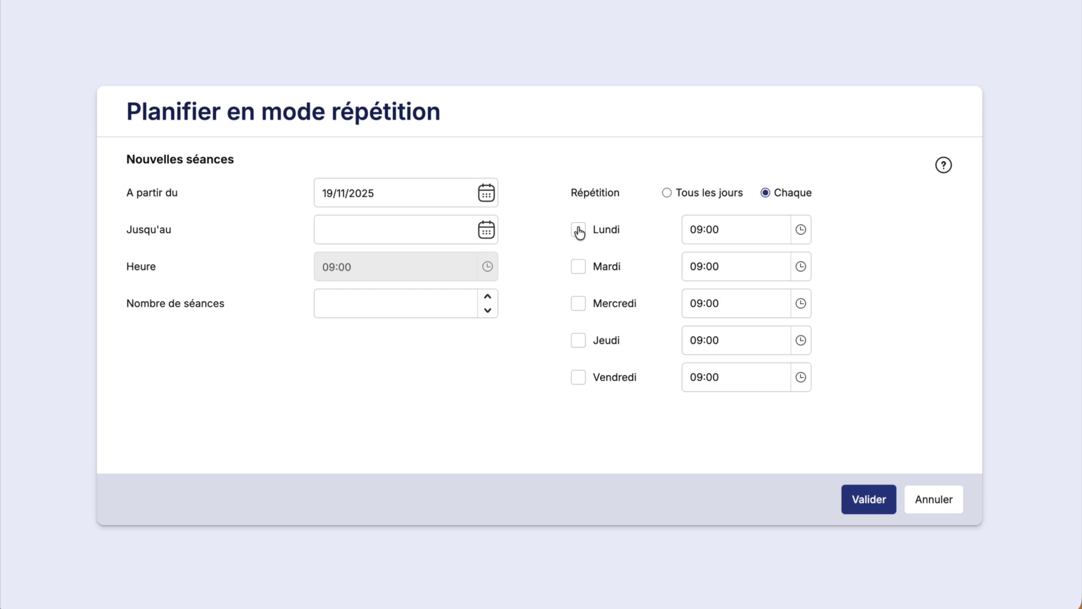
{"action": "left_click", "coordinate": [578, 269]}
{"action": "left_click", "coordinate": [800, 276]}
{"action": "left_click", "coordinate": [765, 364]}
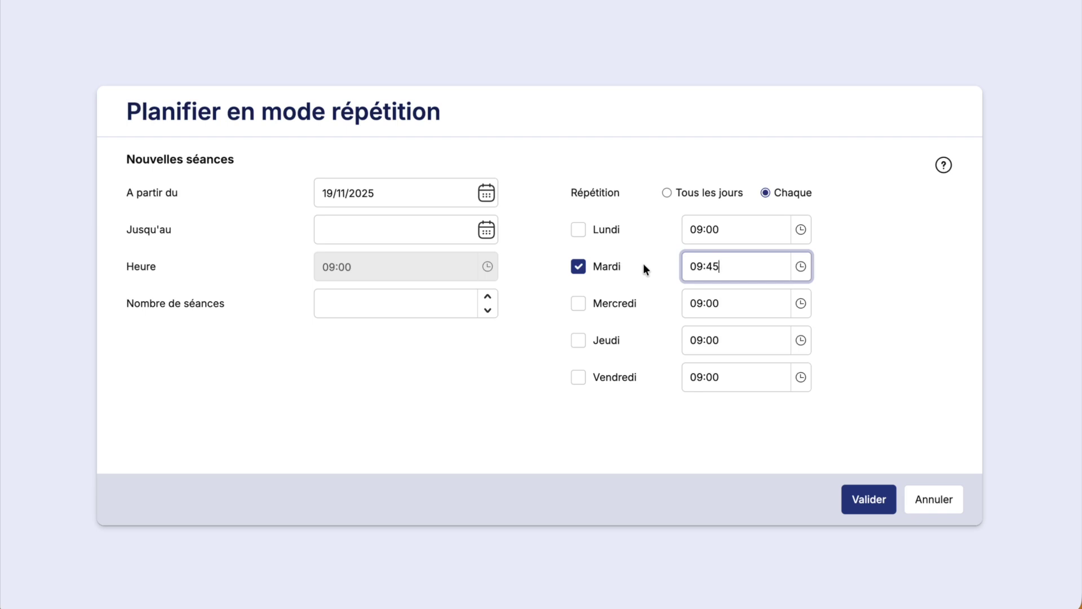
{"action": "left_click", "coordinate": [946, 498]}
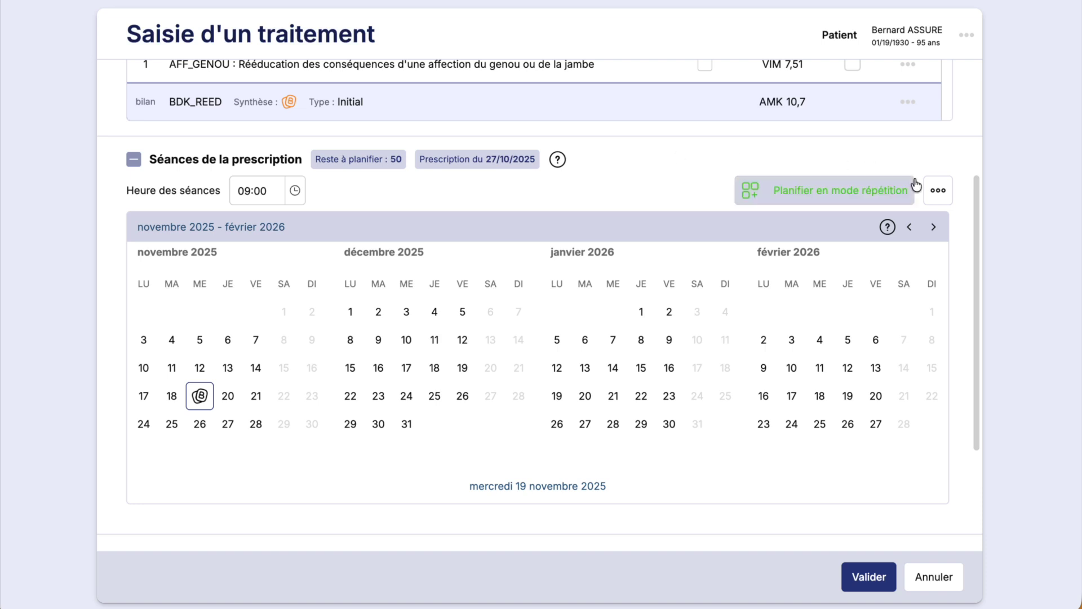
Examine the treatment's session planning options, additional information fields and patient SMS reminder choices.
{"action": "left_click", "coordinate": [938, 191]}
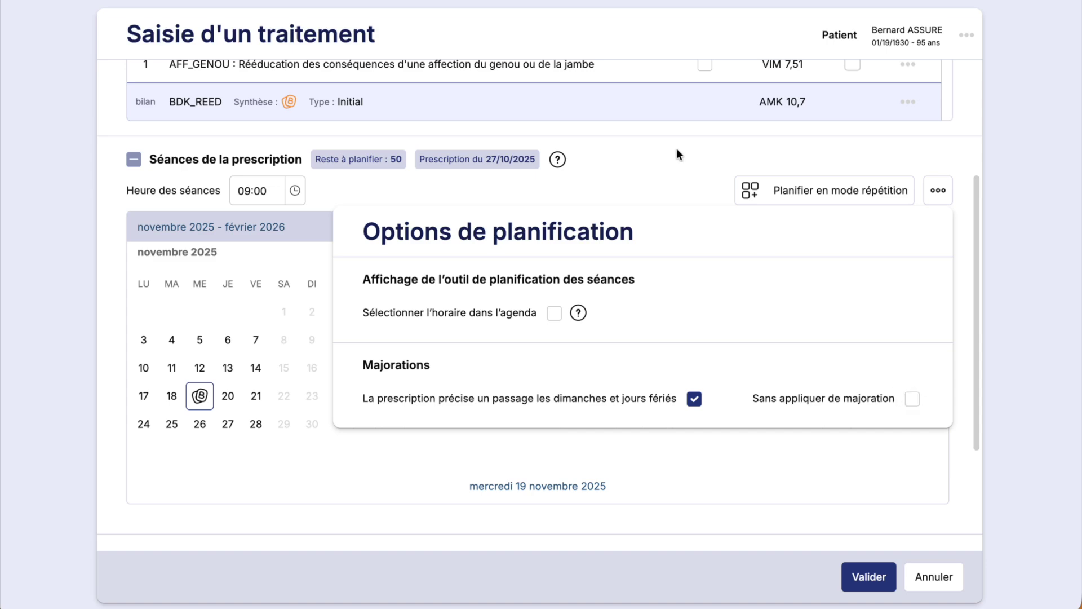
{"action": "scroll", "coordinate": [213, 278], "scroll_direction": "down", "scroll_amount": 3}
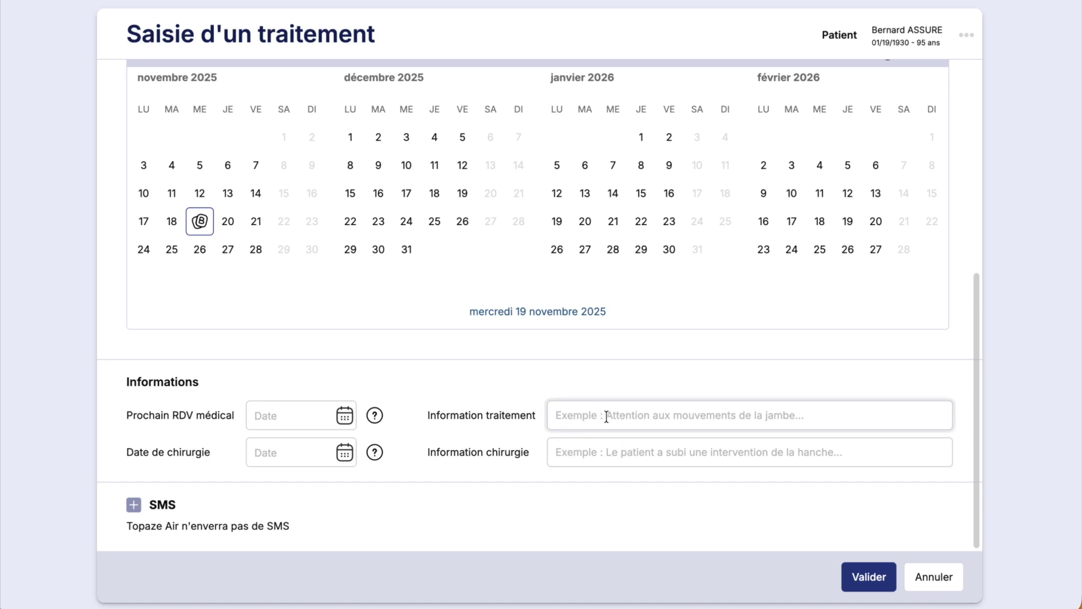
{"action": "left_click", "coordinate": [133, 504]}
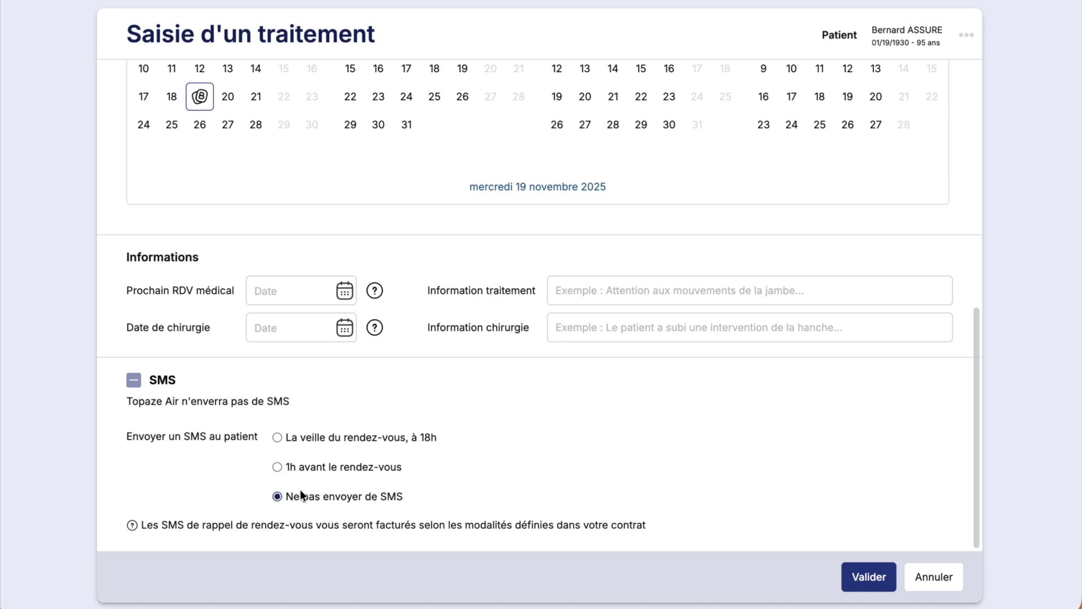
{"action": "left_click", "coordinate": [133, 380]}
Validate the treatment and save the prescription.
{"action": "left_click", "coordinate": [882, 583]}
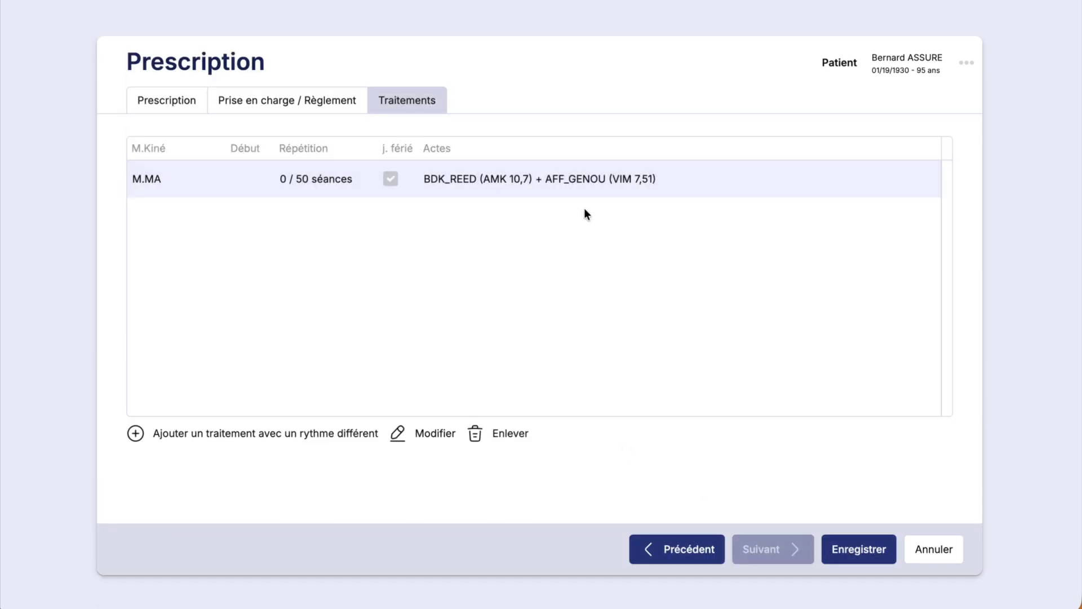
{"action": "left_click", "coordinate": [849, 552]}
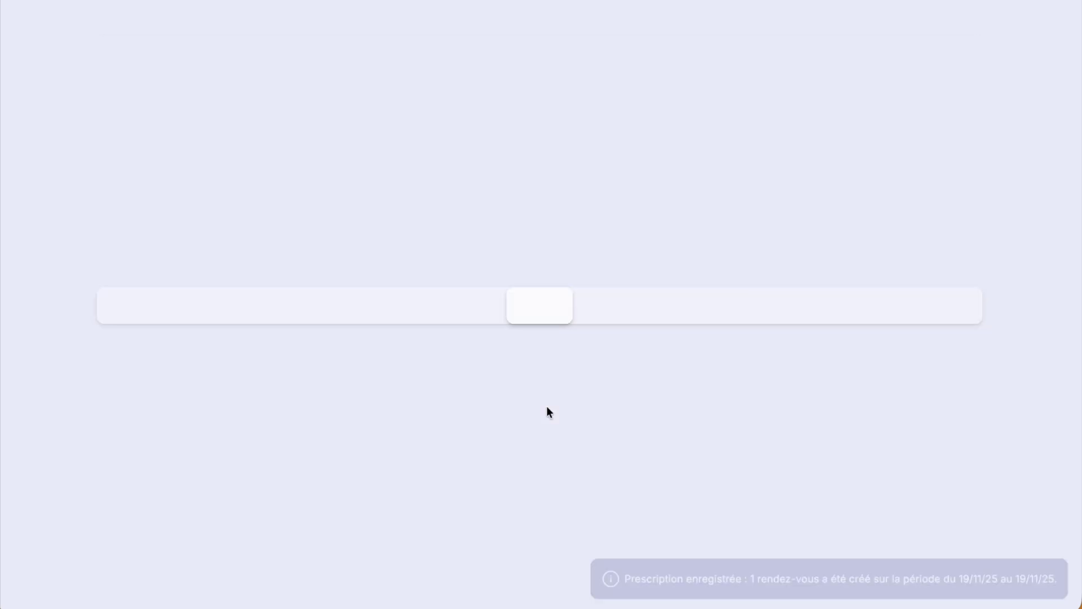